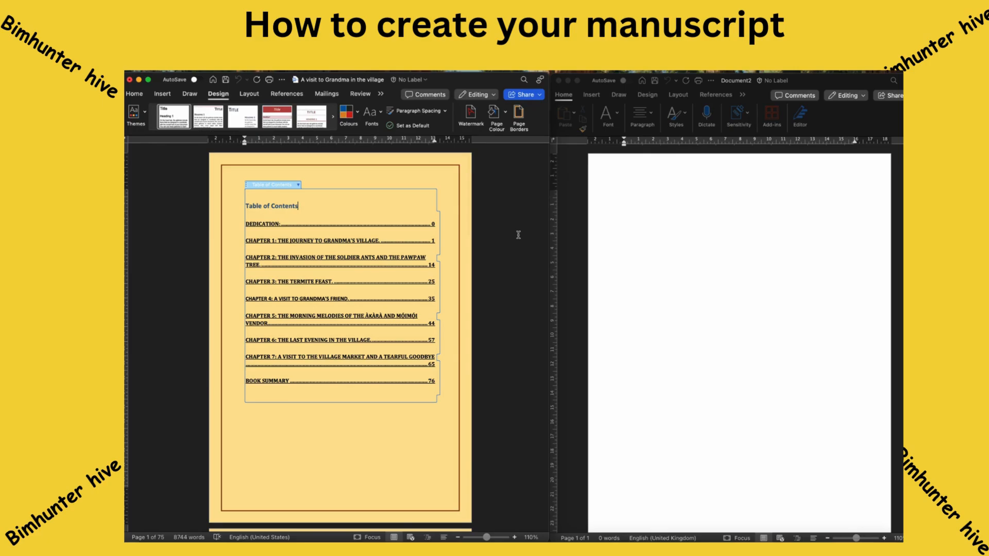
# Place the cursor in the manuscript's table of contents, beside the new blank document.
pyautogui.click(516, 225)
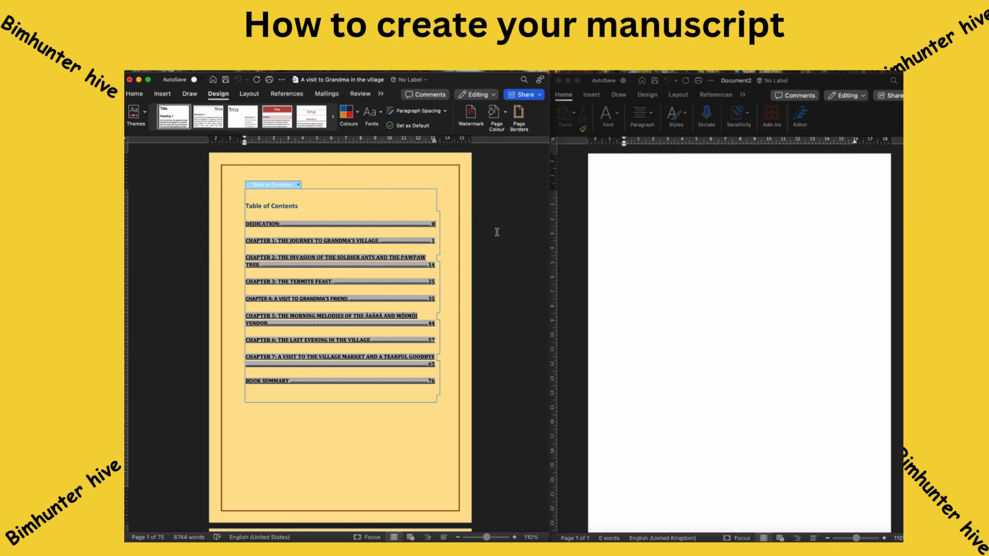
# Set Document2's paper size to JIS B5 (182 × 257 mm) in Page Setup, then return to the manuscript.
pyautogui.click(641, 207)
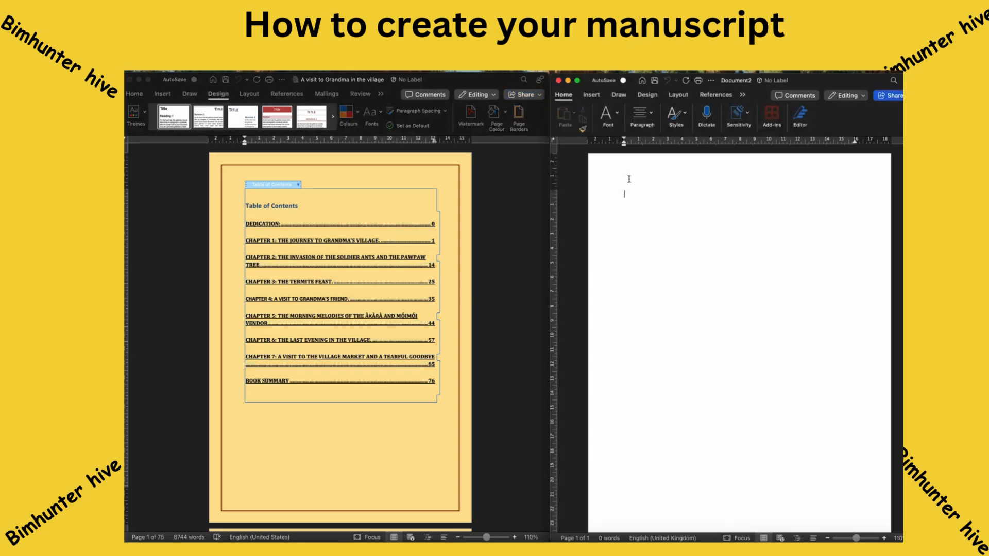
pyautogui.click(172, 68)
pyautogui.click(191, 243)
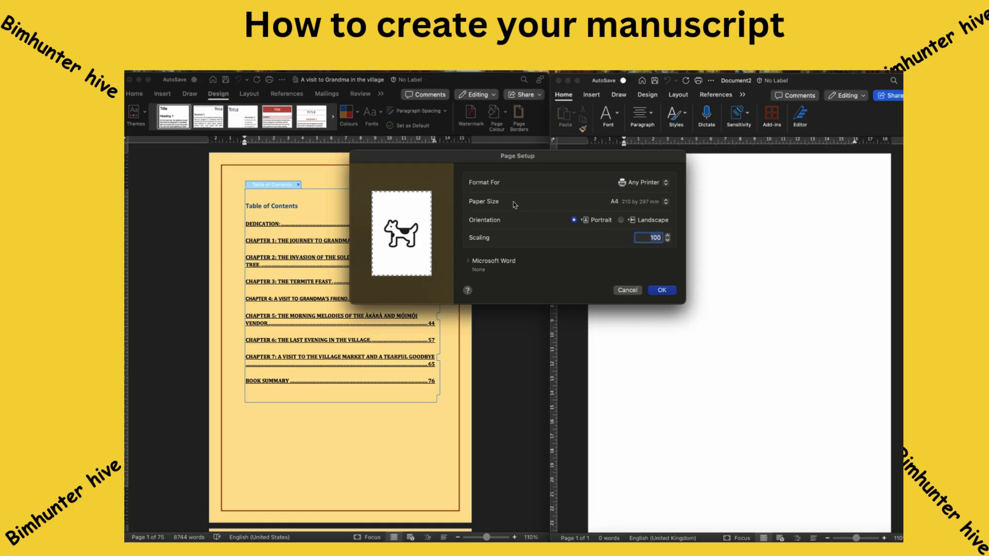
pyautogui.click(625, 203)
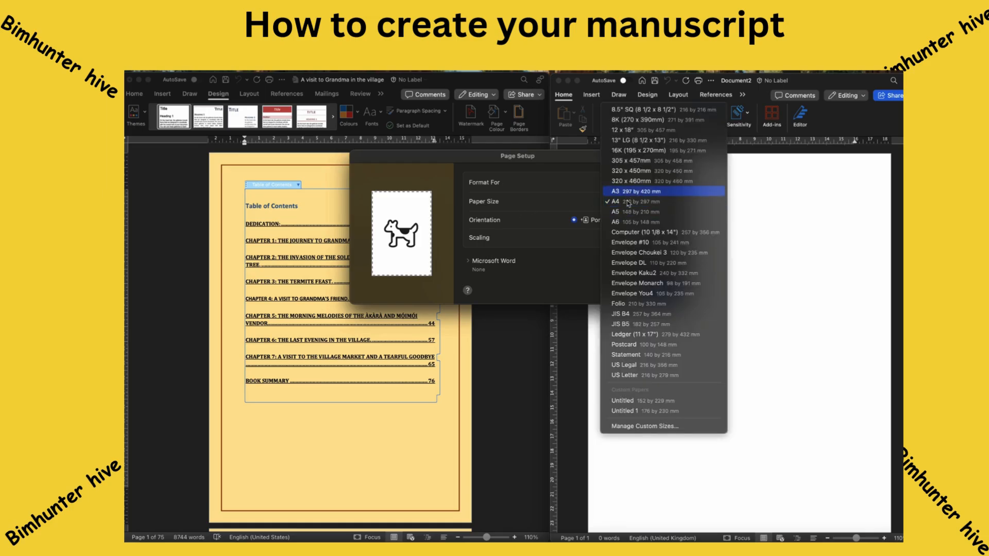
pyautogui.click(631, 325)
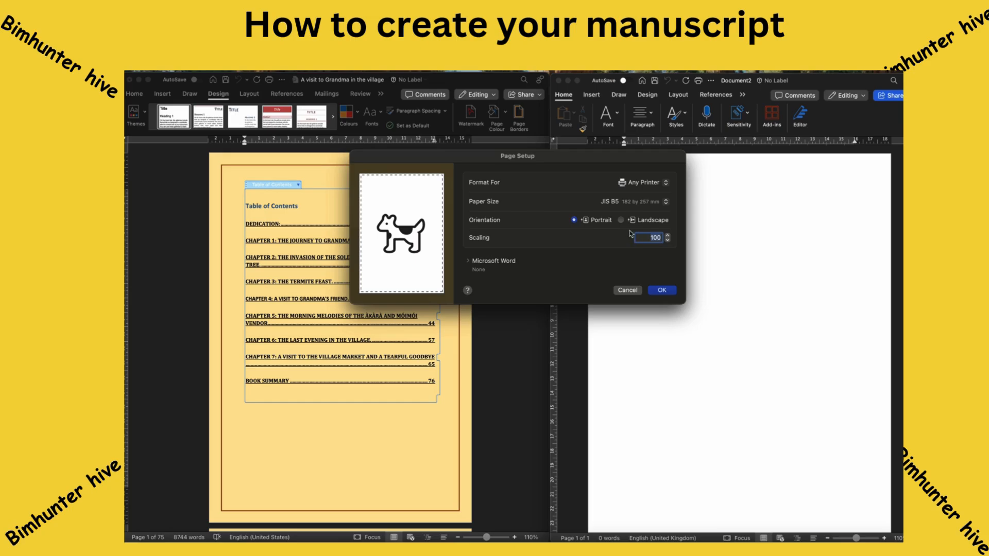
pyautogui.click(667, 291)
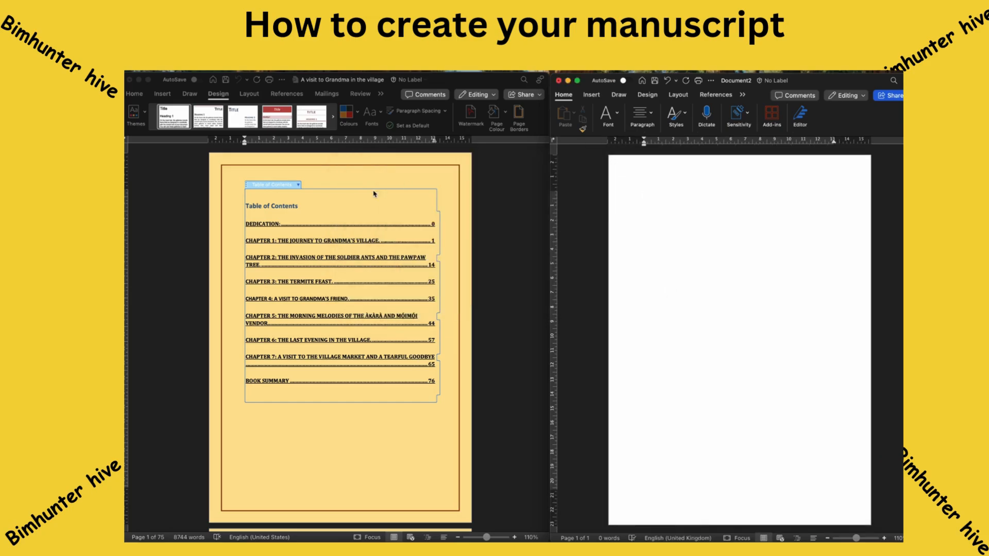
pyautogui.click(421, 171)
pyautogui.click(171, 68)
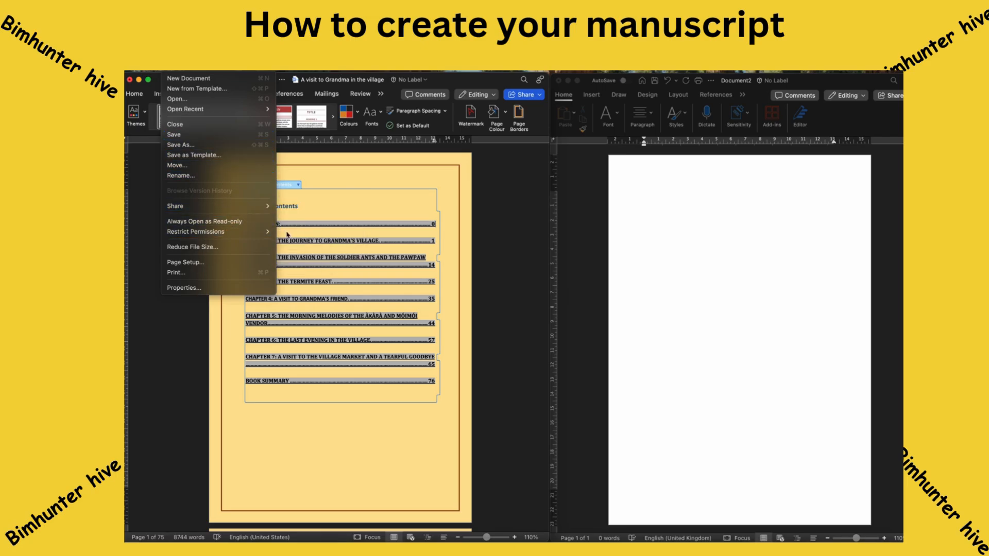
pyautogui.click(493, 215)
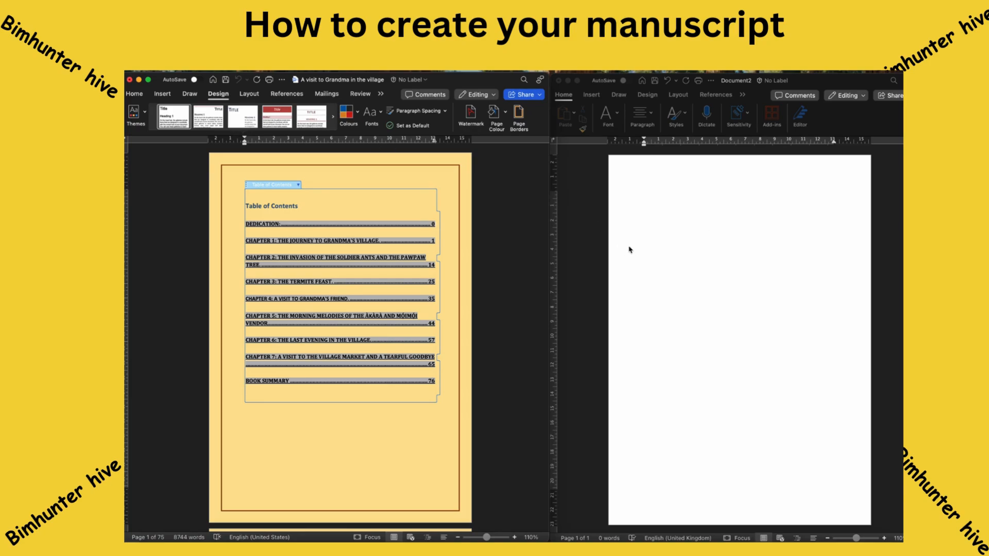
pyautogui.click(609, 232)
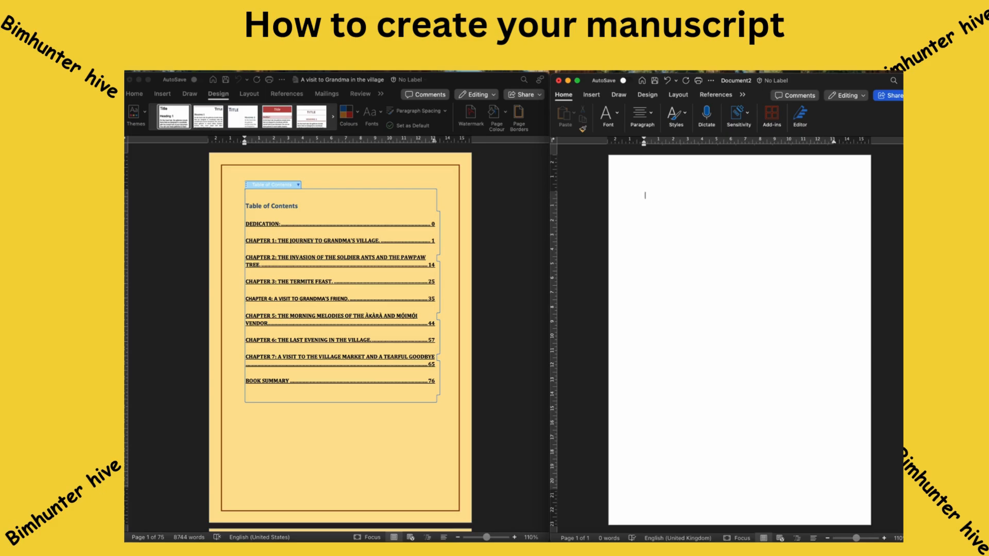
pyautogui.click(170, 67)
pyautogui.click(185, 245)
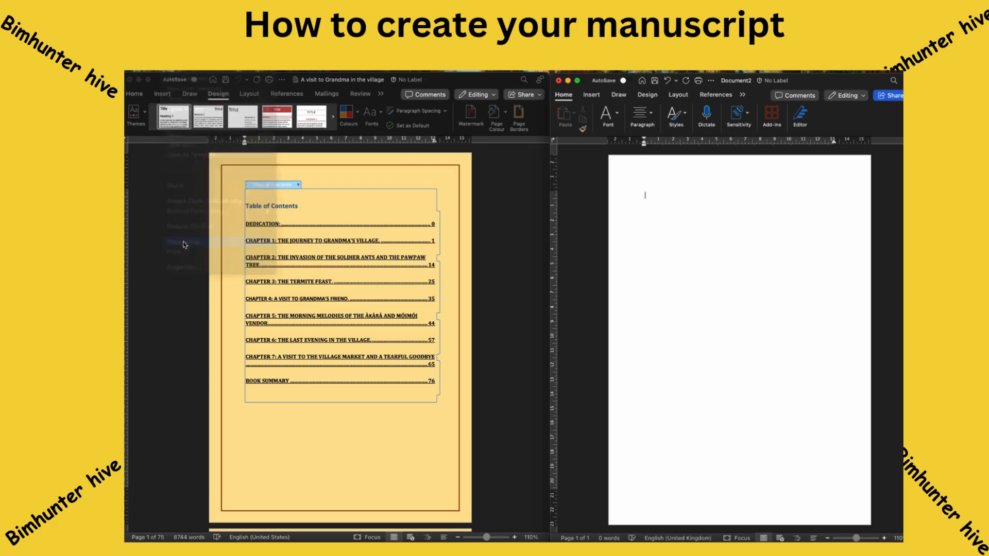
pyautogui.click(623, 206)
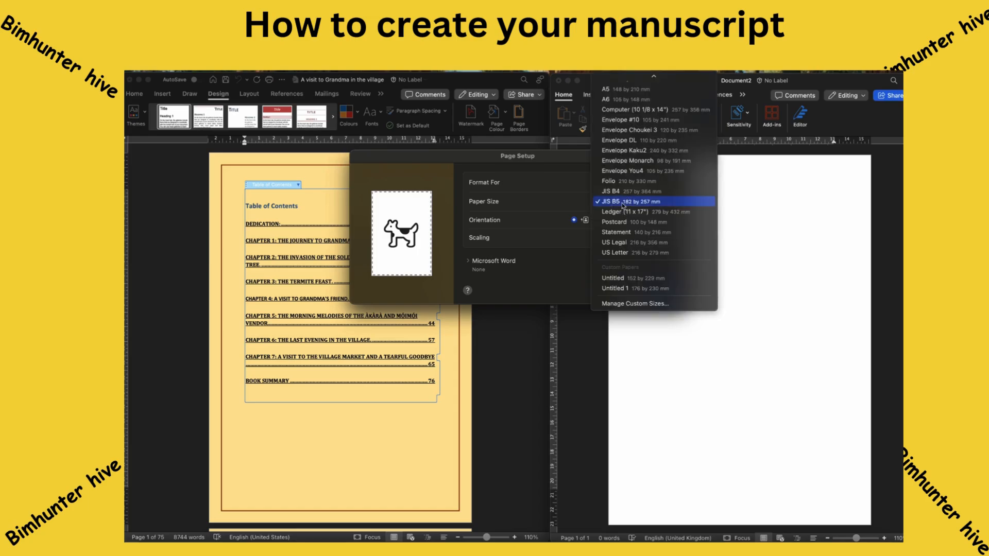
pyautogui.click(650, 305)
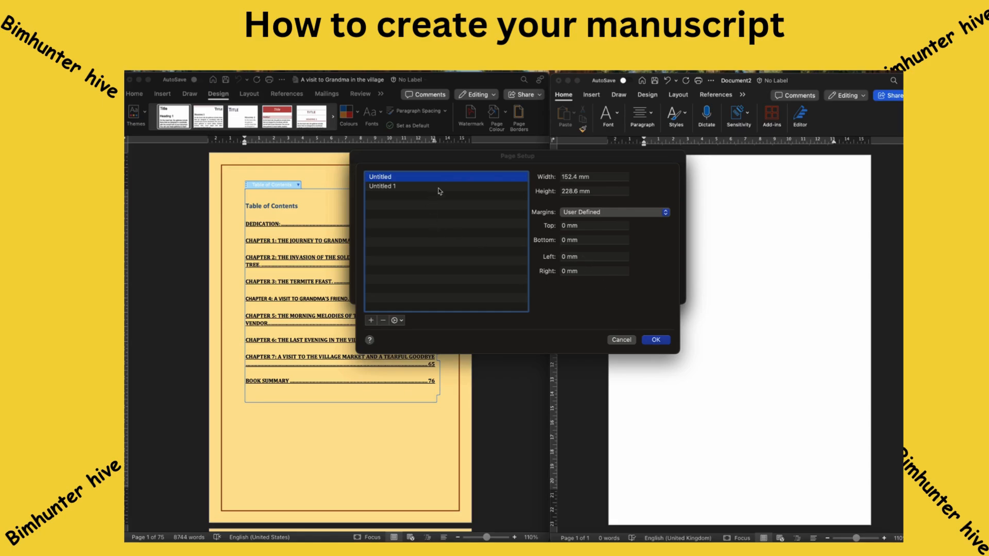
pyautogui.click(624, 340)
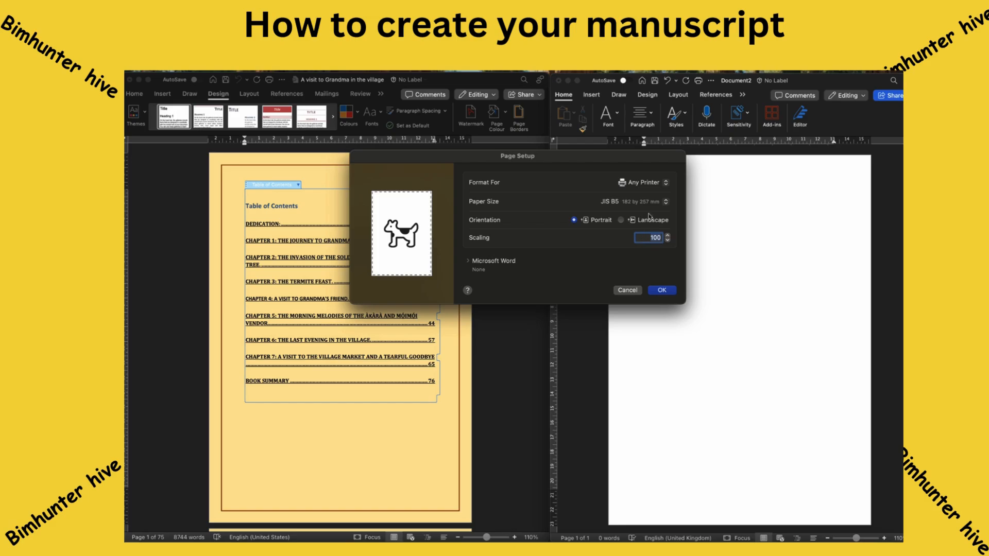
pyautogui.click(663, 291)
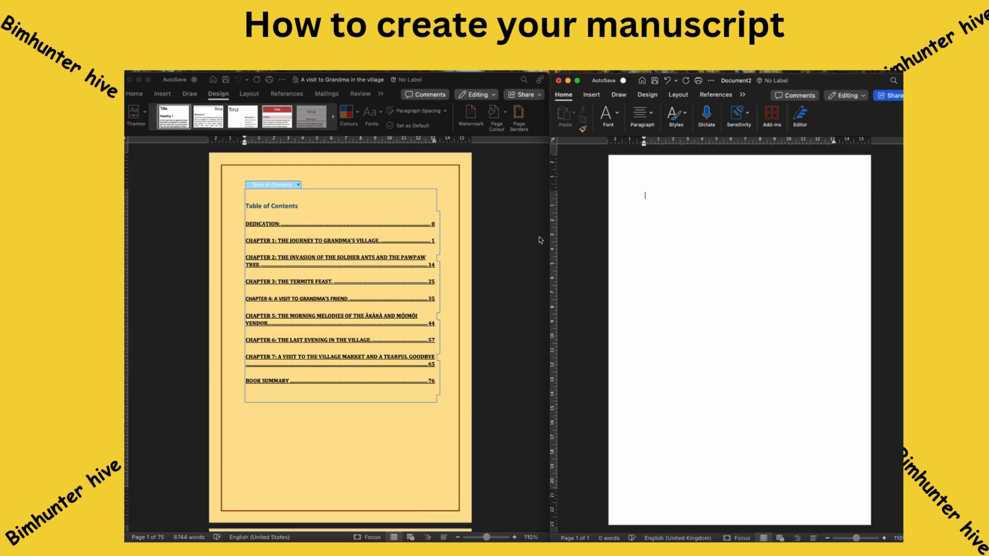
pyautogui.click(674, 252)
pyautogui.scroll(-5, 512, 348)
pyautogui.scroll(-5, 512, 347)
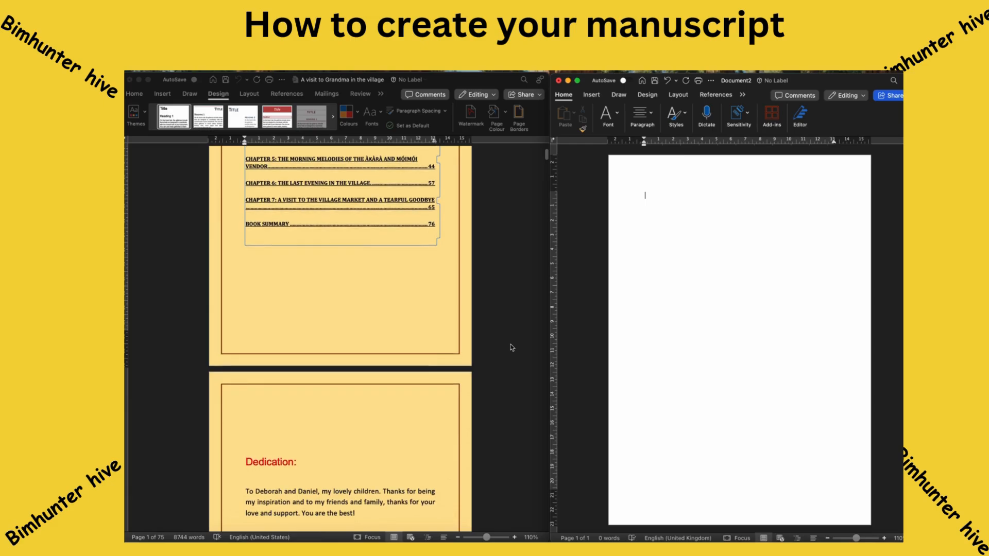
pyautogui.scroll(10, 512, 347)
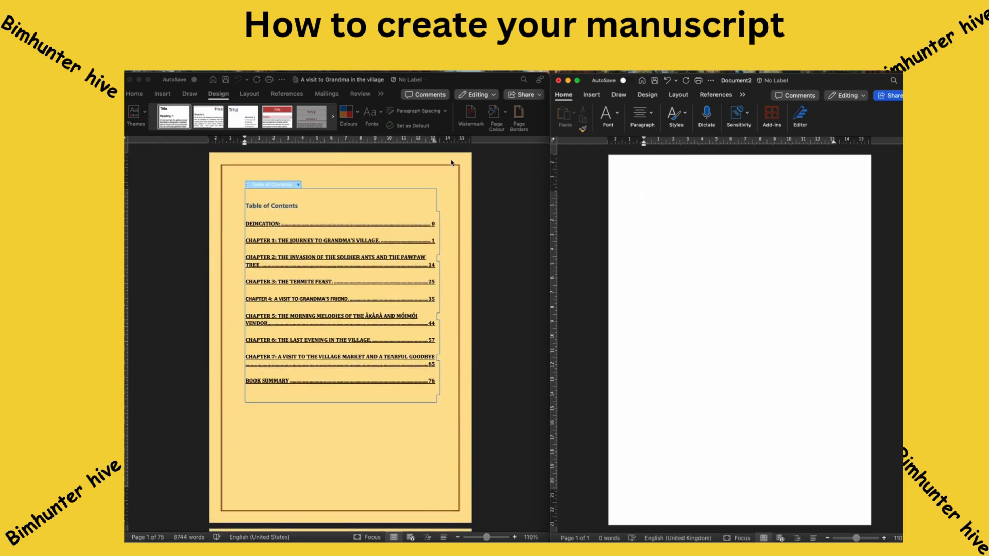
# Give Document2 a green page colour and bring up Page Borders.
pyautogui.click(650, 96)
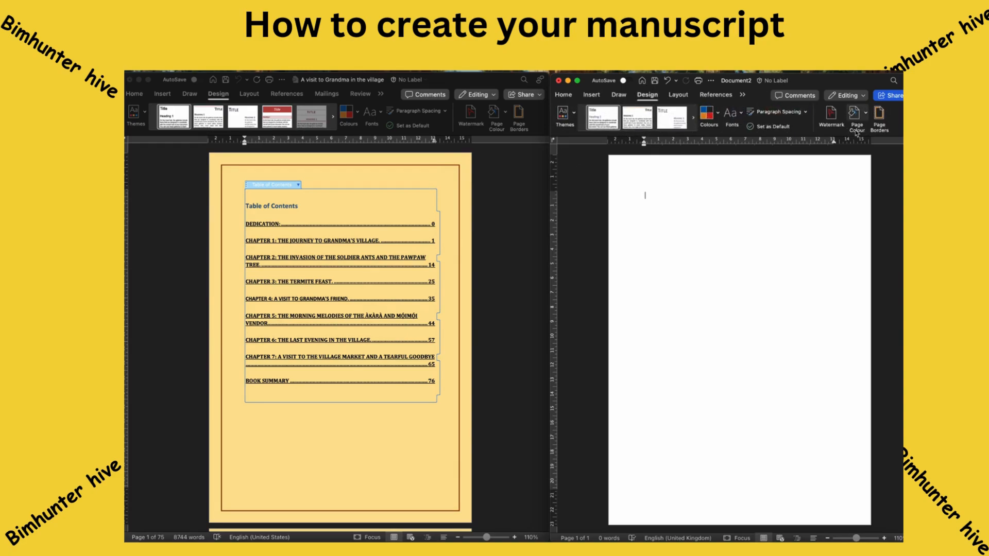
pyautogui.click(866, 112)
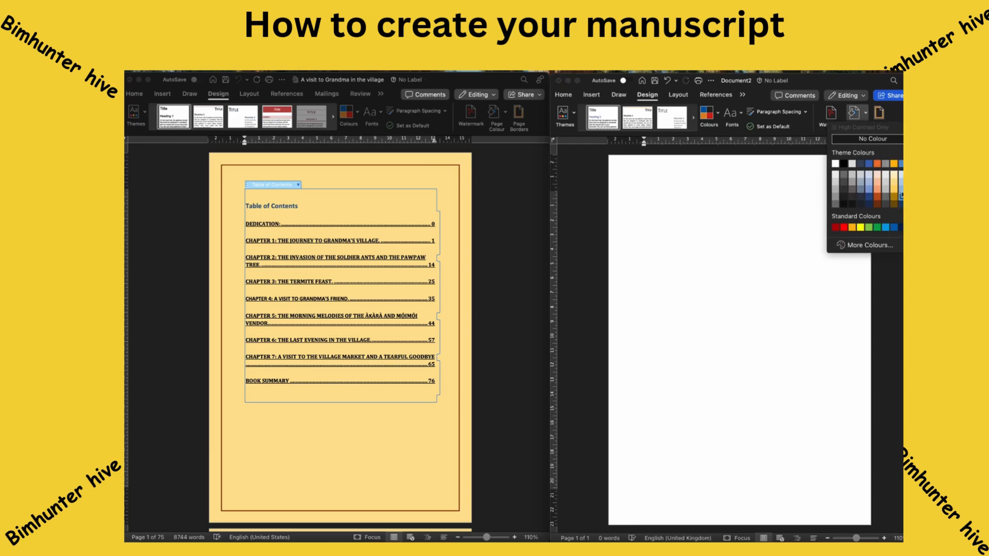
pyautogui.click(901, 164)
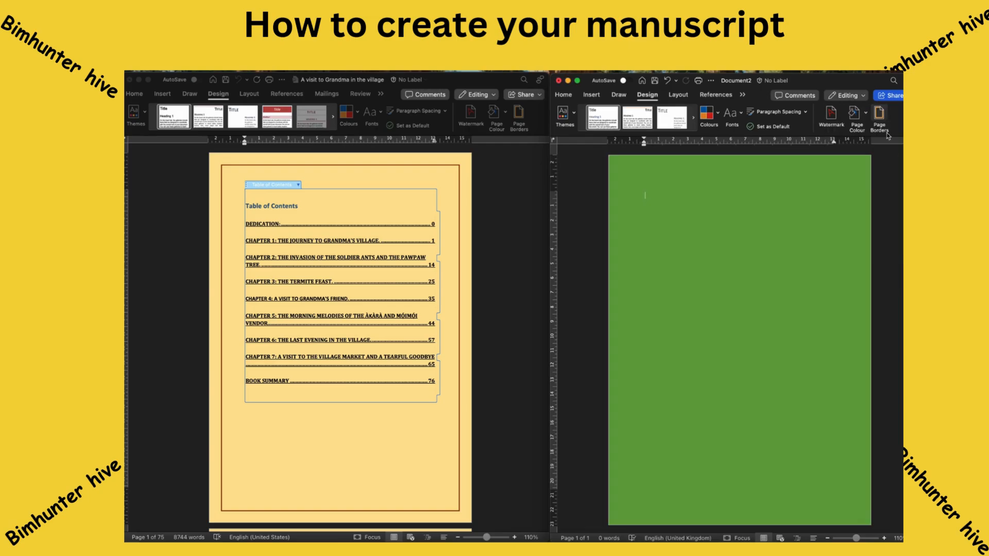
pyautogui.click(881, 116)
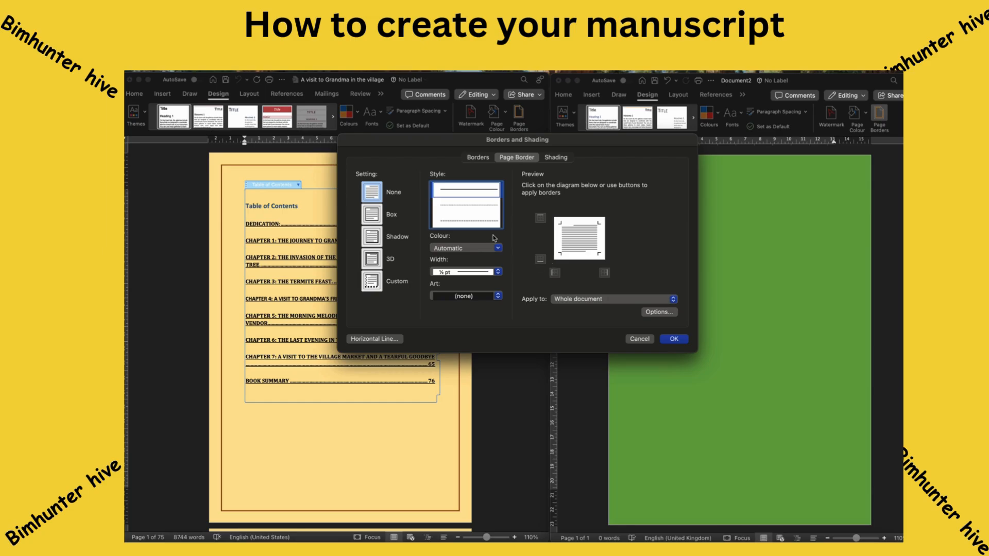
# Try a 3 pt orange-red border line, then close the dialog without applying it.
pyautogui.click(473, 248)
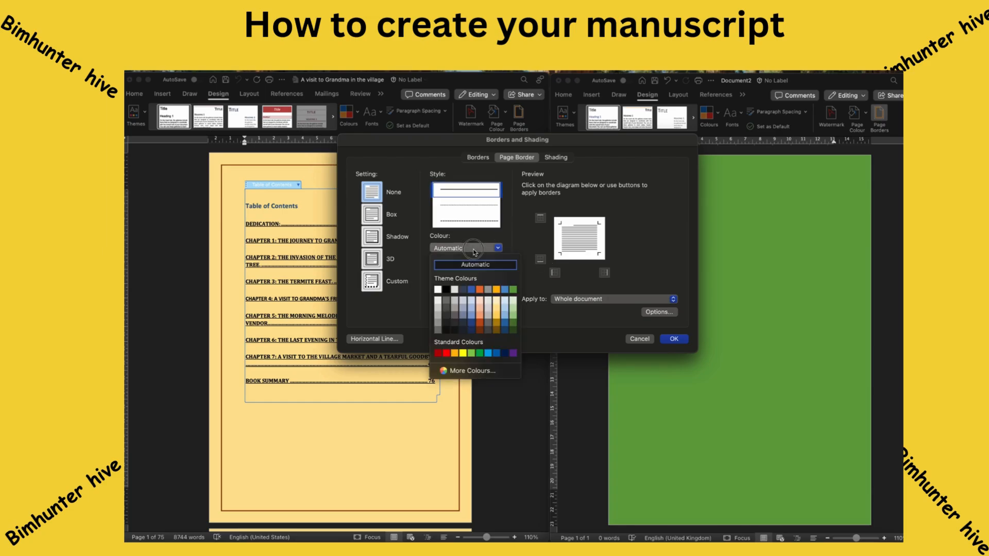
pyautogui.click(480, 212)
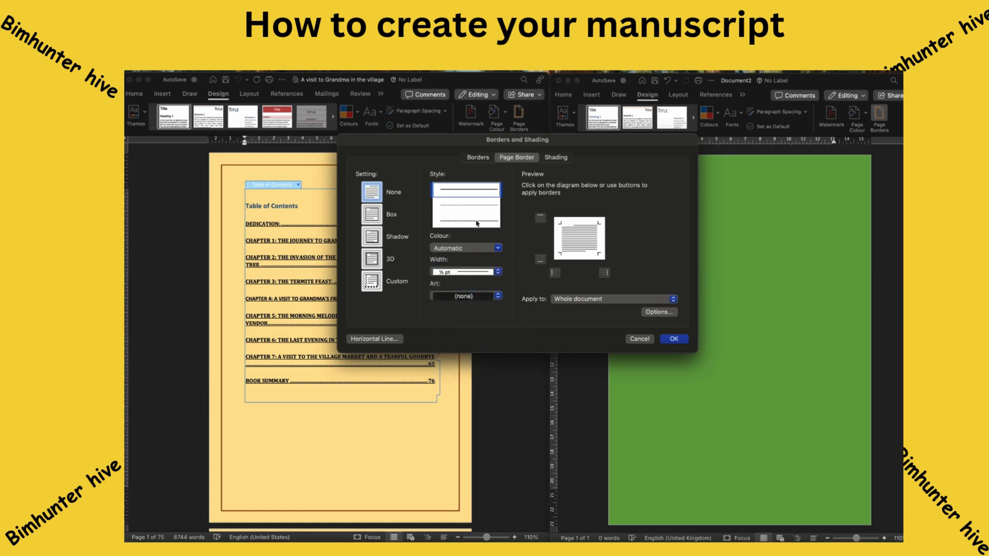
pyautogui.click(476, 269)
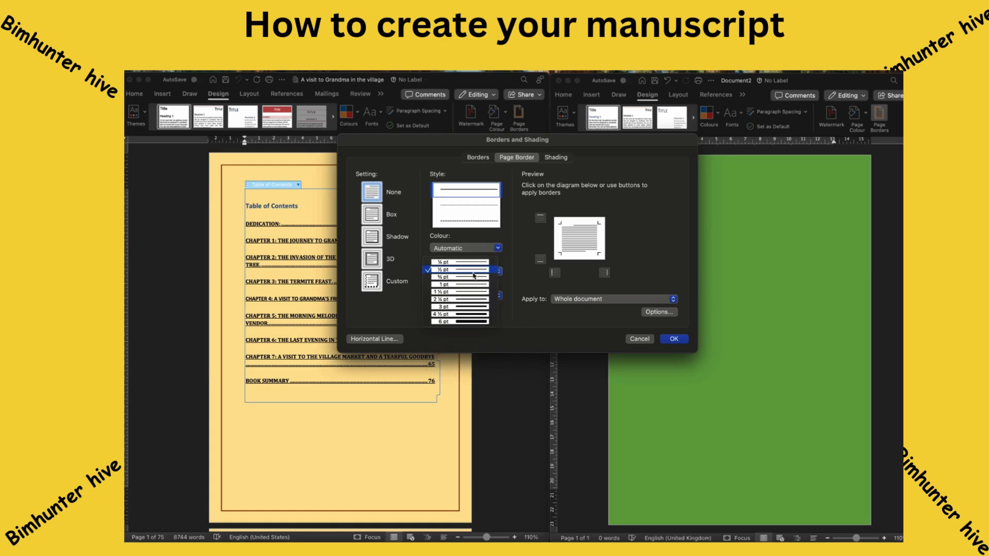
pyautogui.click(469, 307)
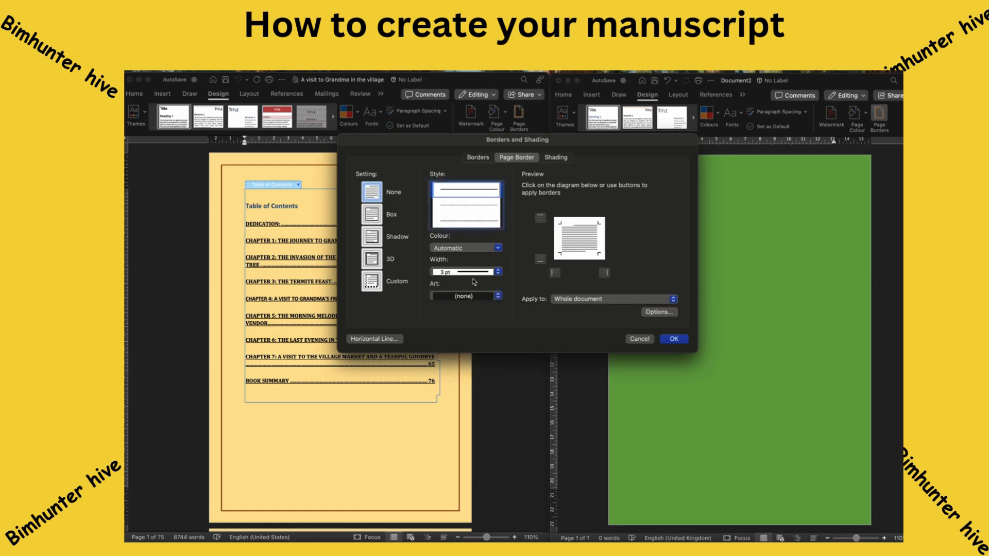
pyautogui.click(483, 249)
pyautogui.click(480, 322)
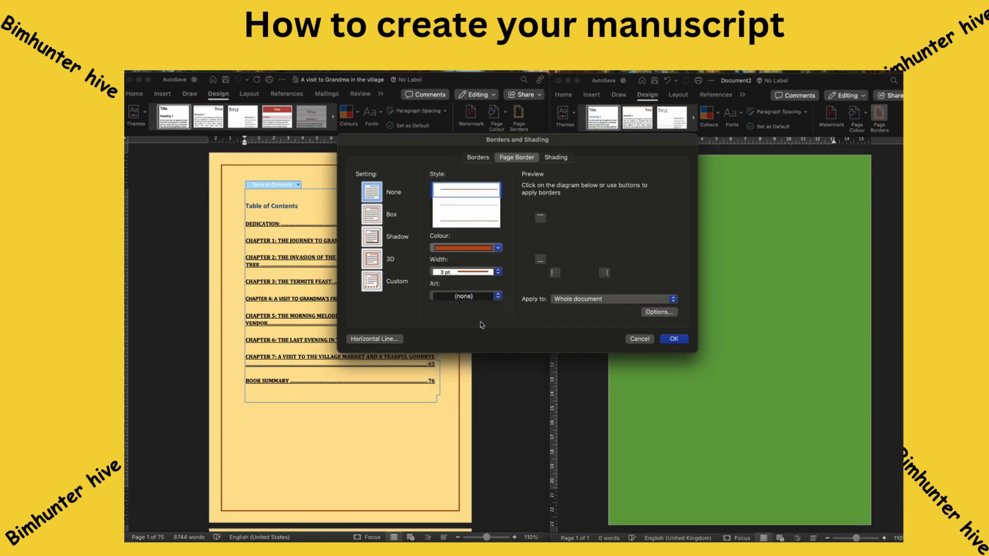
pyautogui.click(679, 340)
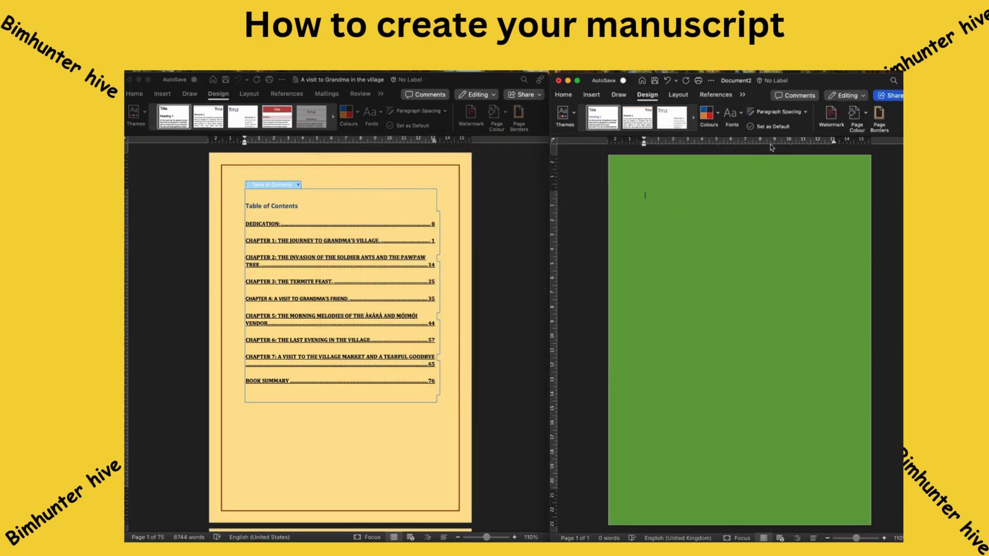
# Reopen Page Borders and set an orange-red line, no art, applied to the whole document.
pyautogui.click(879, 116)
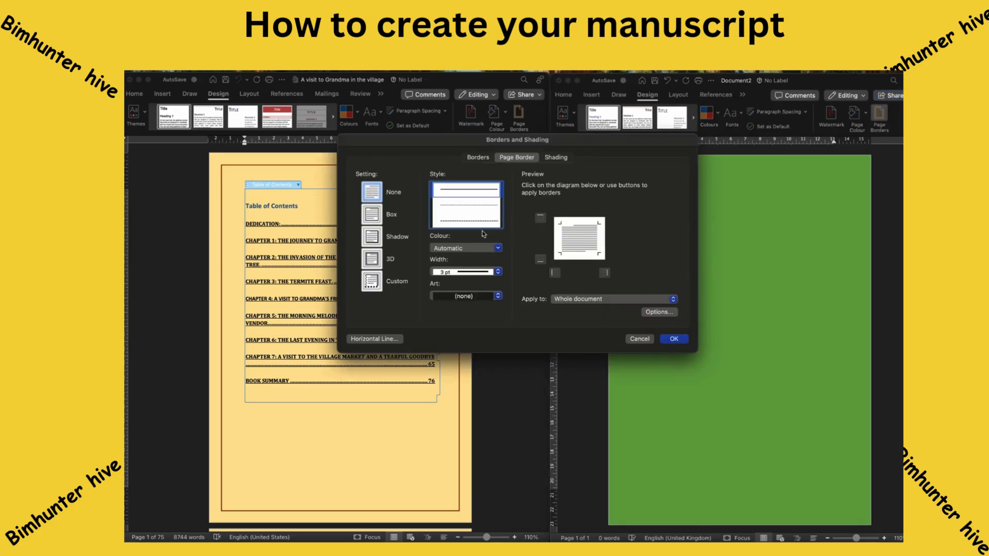
pyautogui.click(489, 250)
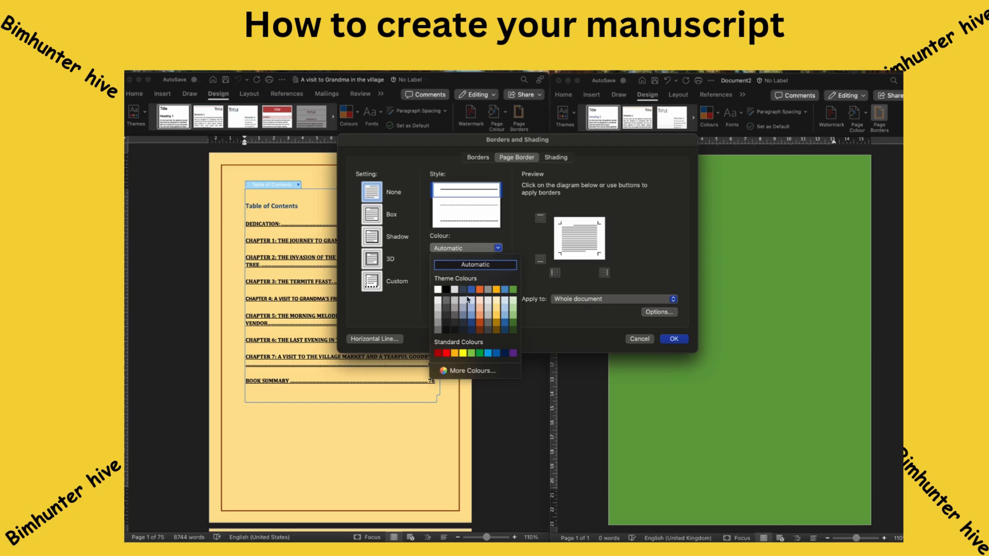
pyautogui.click(479, 323)
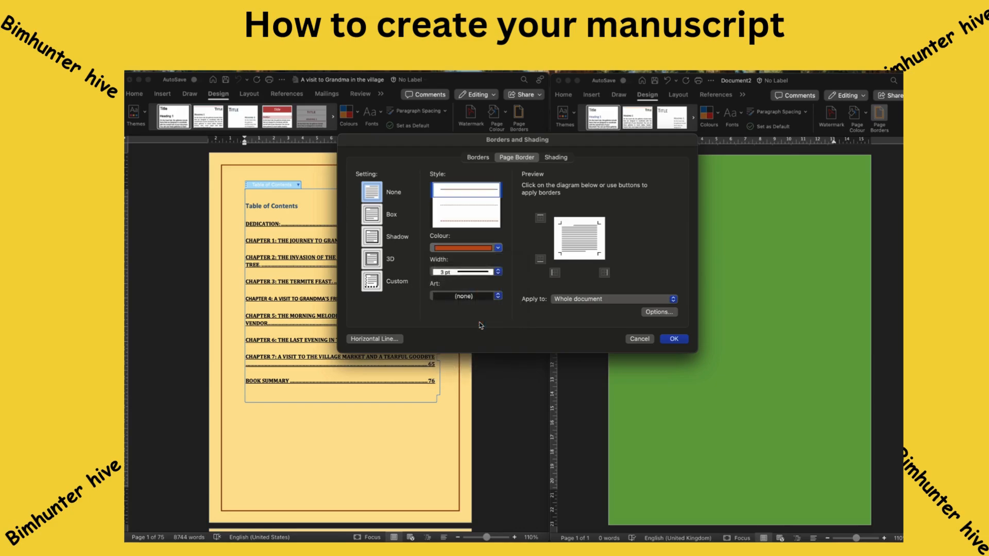
pyautogui.click(465, 297)
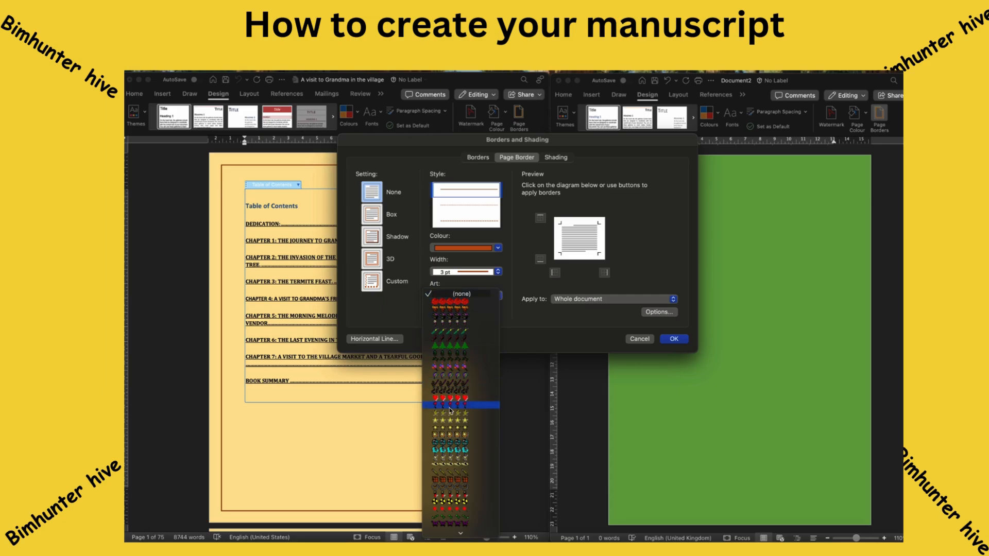
pyautogui.scroll(-10, 450, 407)
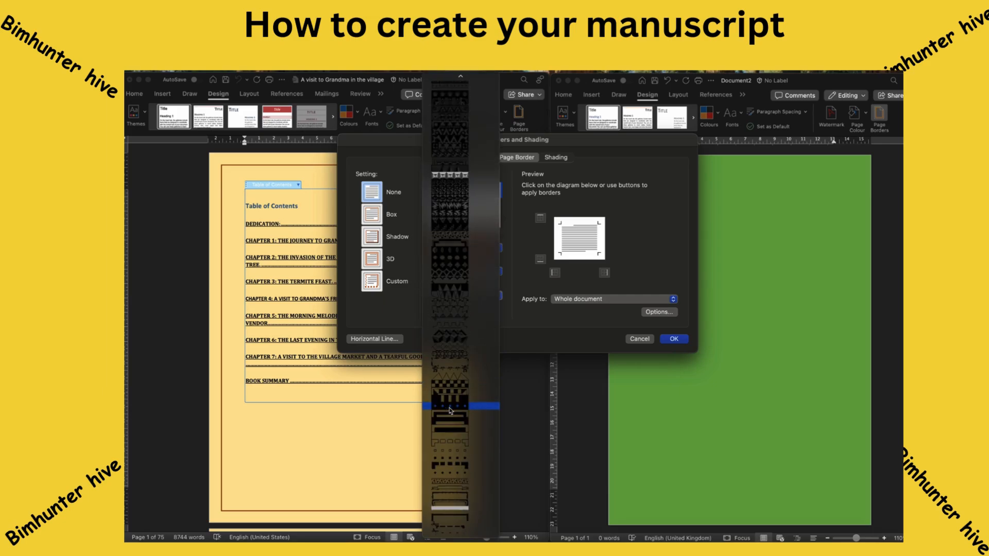
pyautogui.click(559, 160)
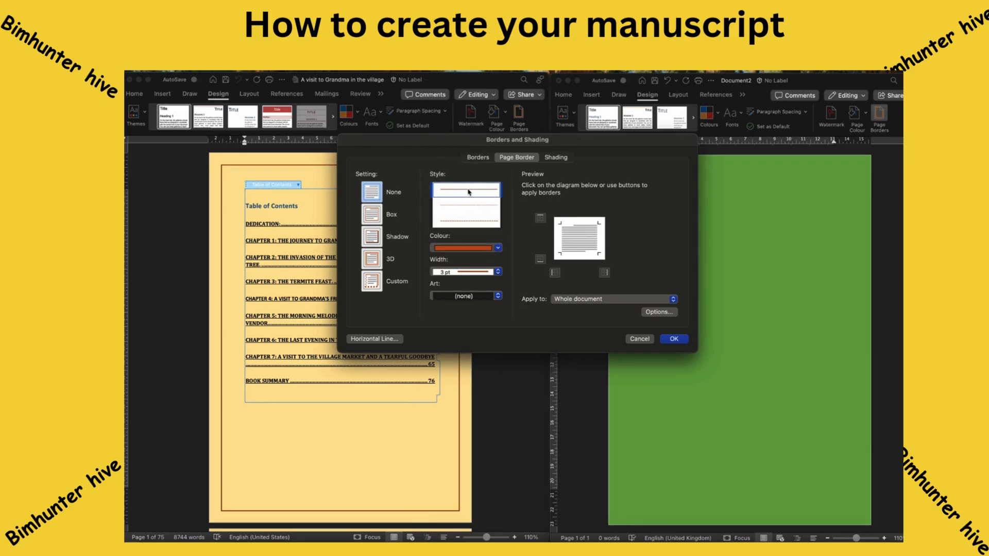
pyautogui.click(574, 302)
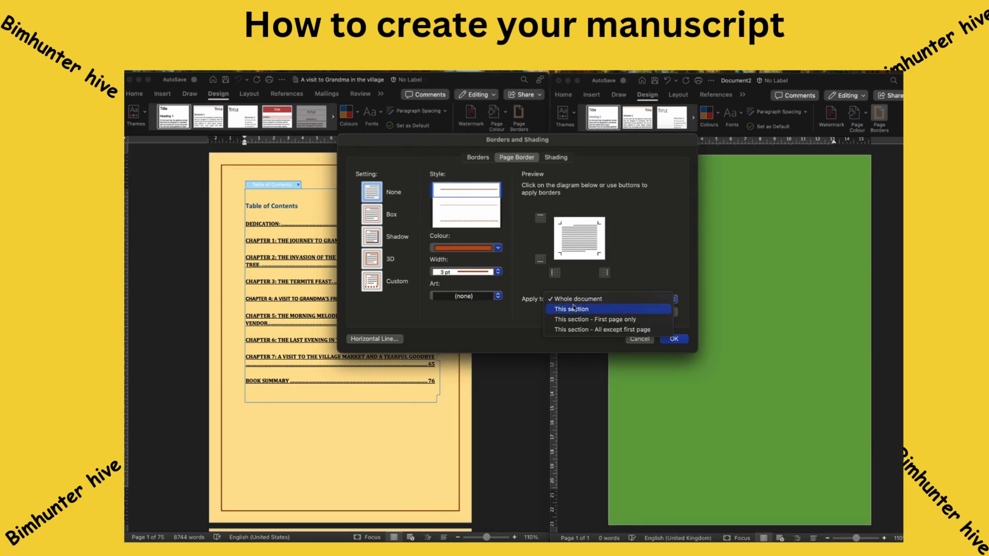
pyautogui.click(649, 272)
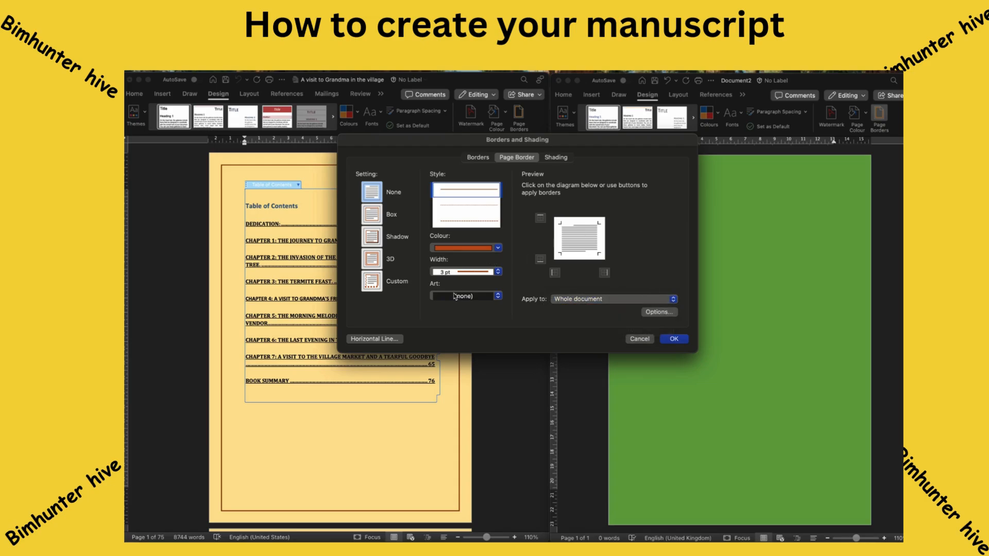
# Choose the plain Box setting instead of Shadow and apply the border to the green page.
pyautogui.click(378, 242)
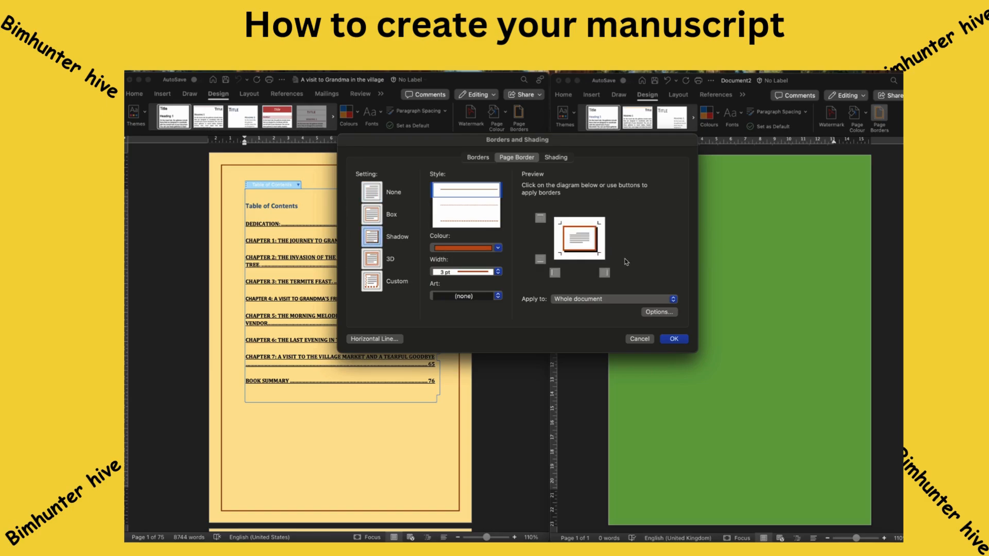
pyautogui.click(374, 197)
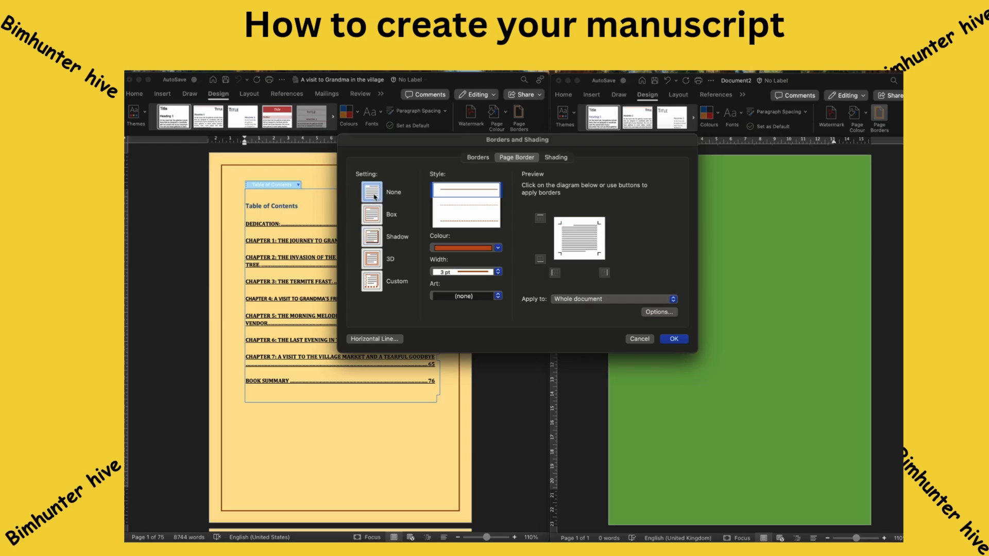
pyautogui.click(374, 216)
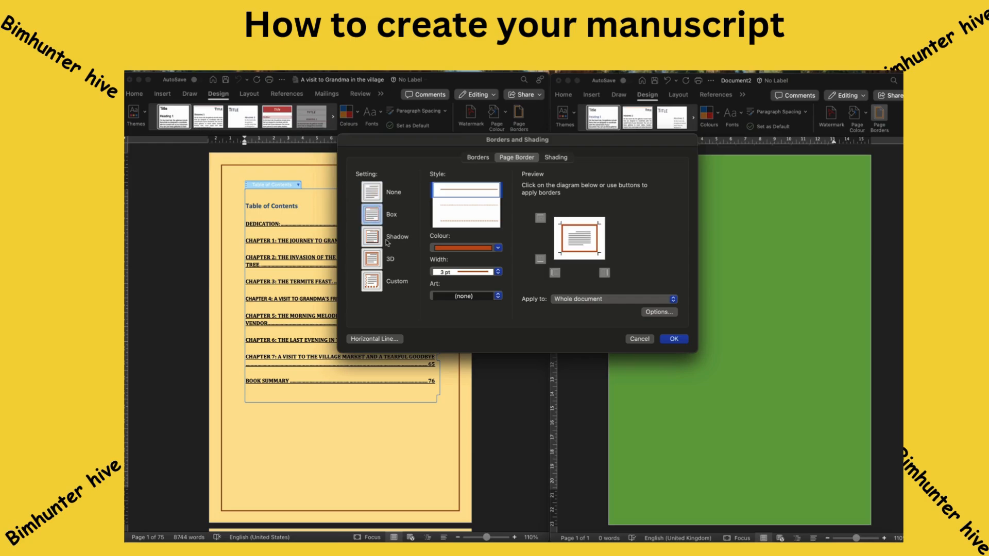
pyautogui.click(557, 158)
pyautogui.click(517, 158)
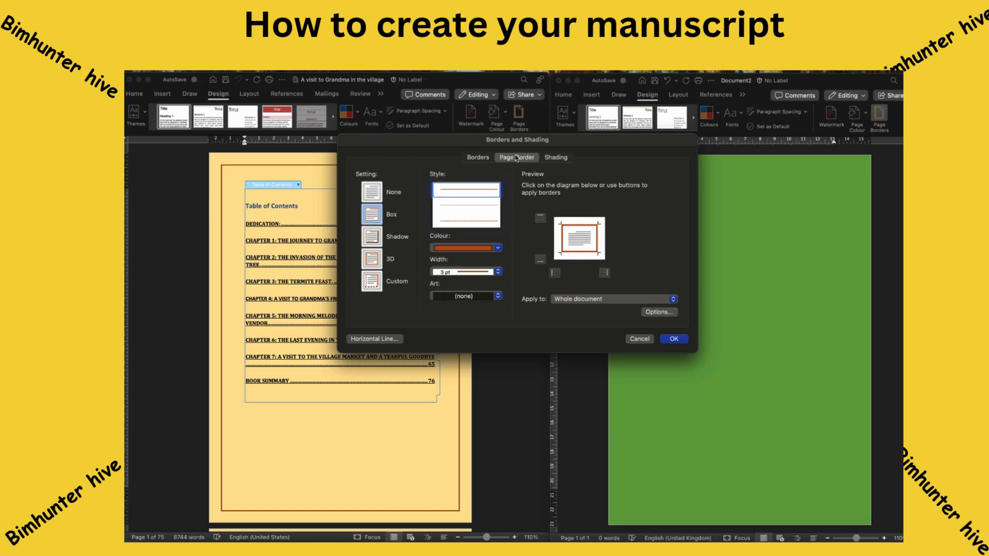
pyautogui.click(674, 338)
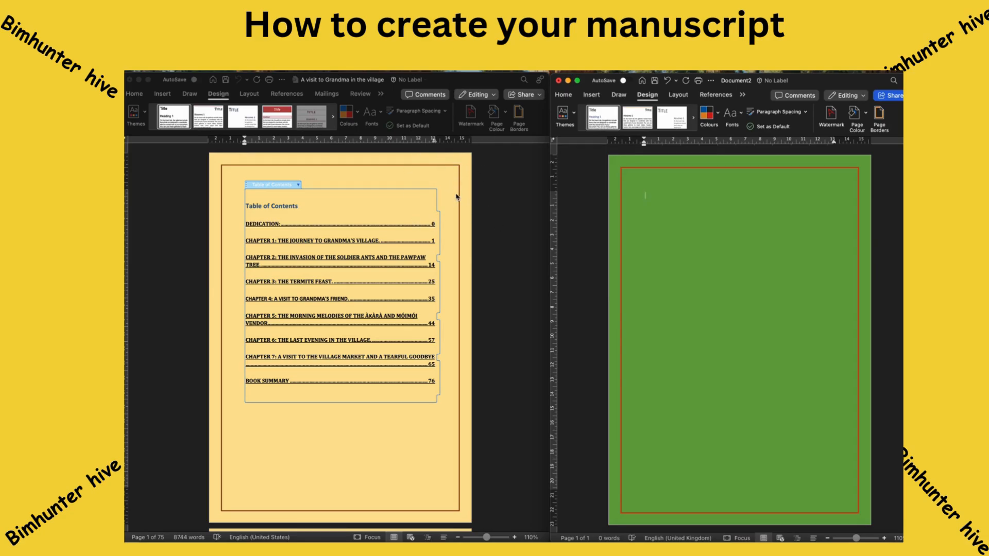
# Scroll the manuscript from the Table of Contents down to the Dedication page.
pyautogui.scroll(-10, 457, 196)
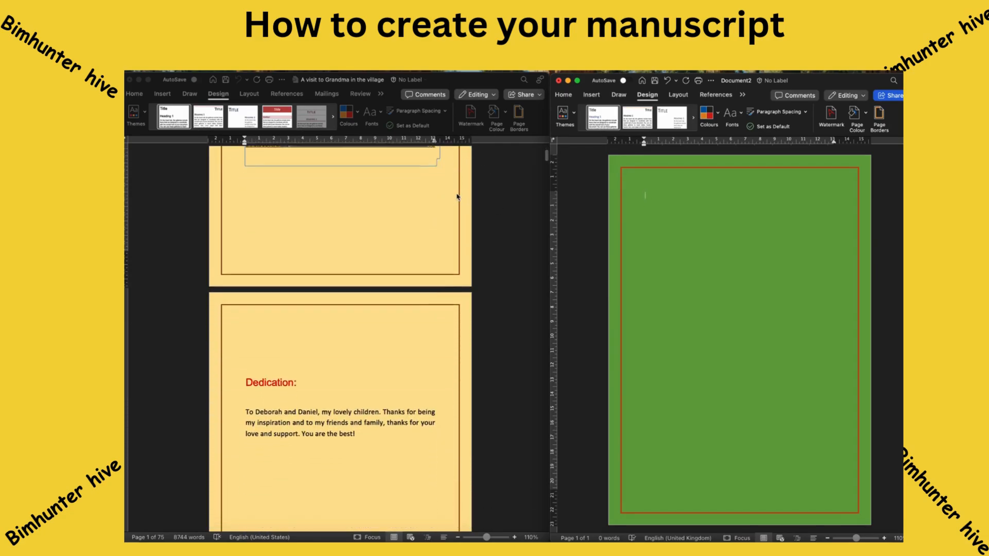
pyautogui.scroll(10, 457, 197)
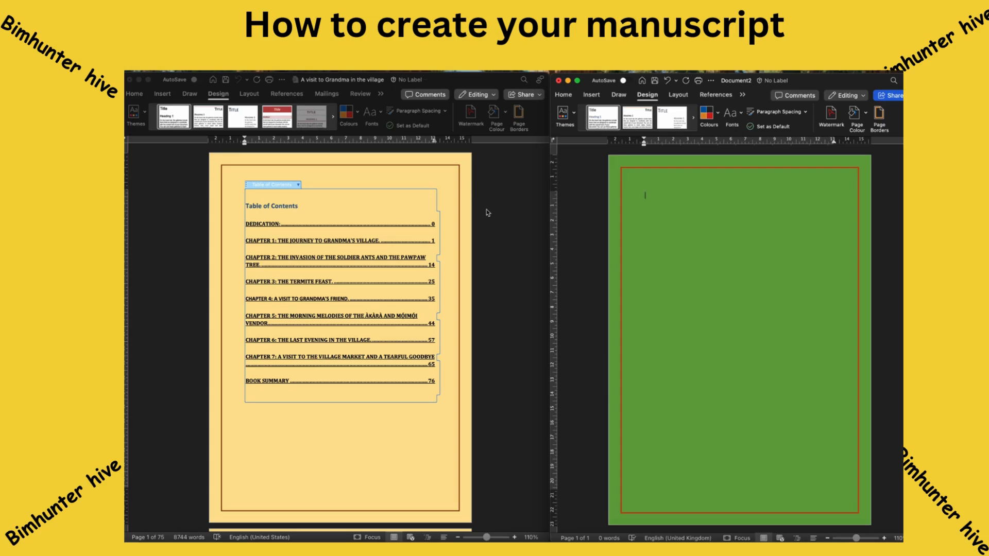
pyautogui.scroll(-10, 474, 344)
pyautogui.scroll(-1, 476, 345)
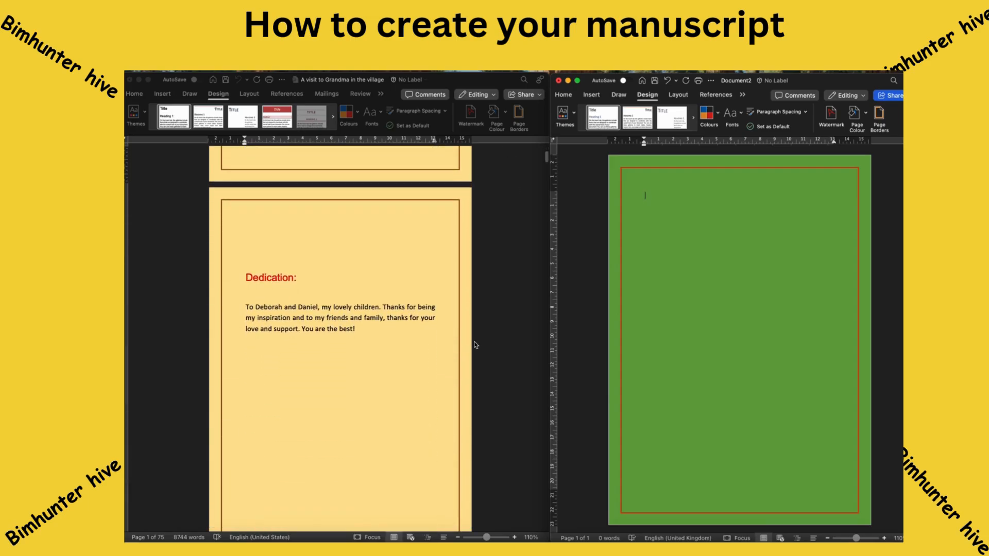